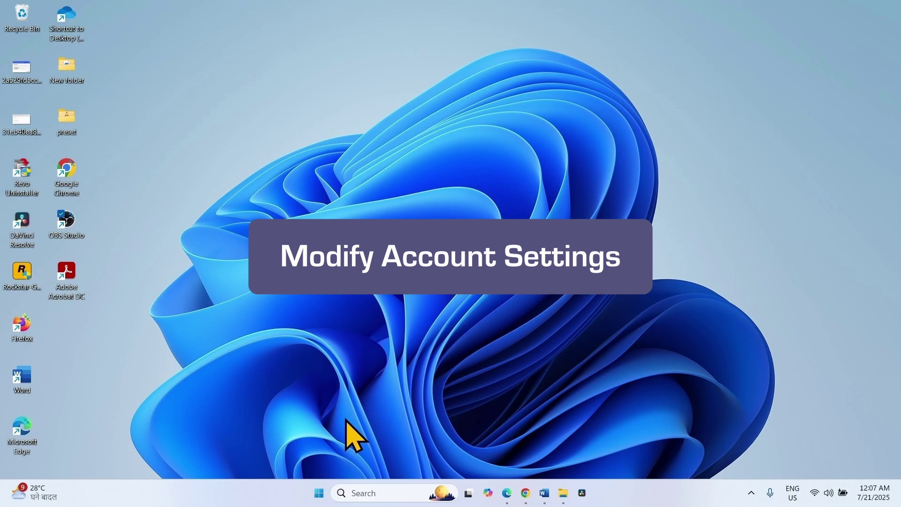
- Launch Settings from Start and go to the Accounts section
left_click(319, 494)
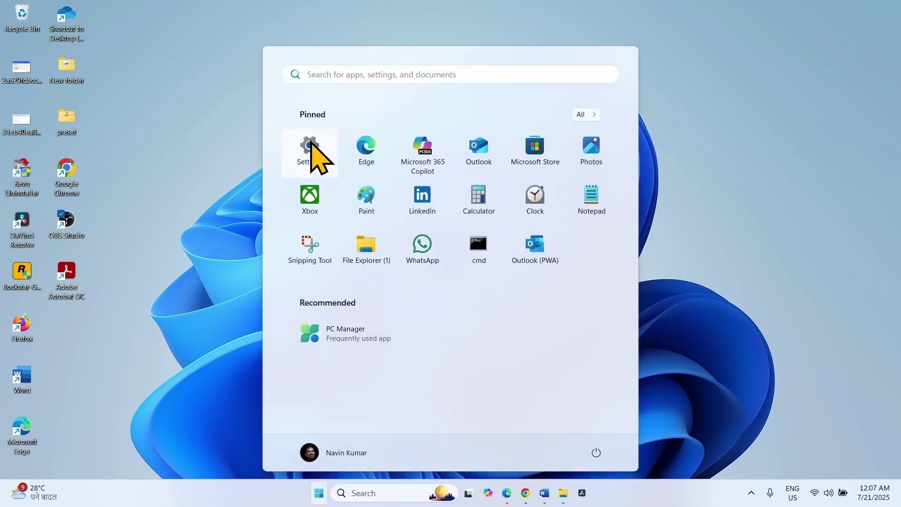
left_click(310, 149)
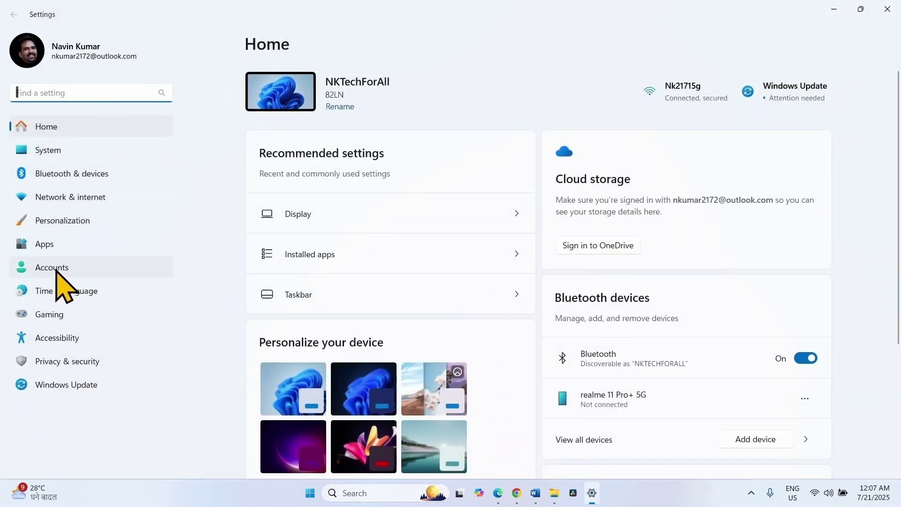
left_click(54, 268)
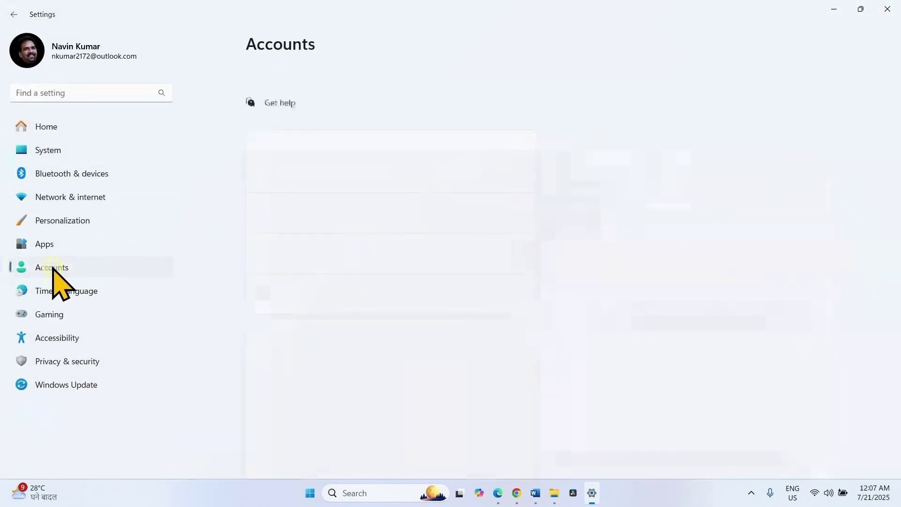
scroll(384, 301, "down", 4)
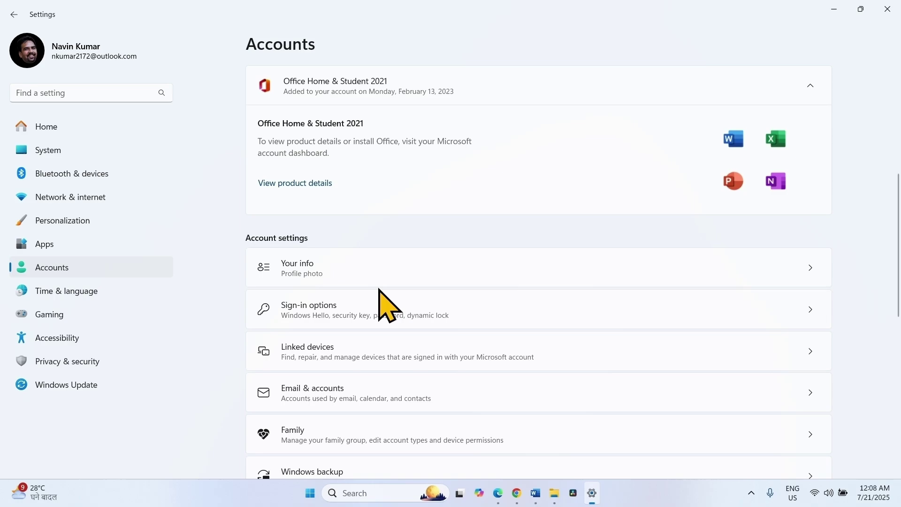
- On Sign-in options, turn off using sign-in info to finish setting up after an update
left_click(335, 313)
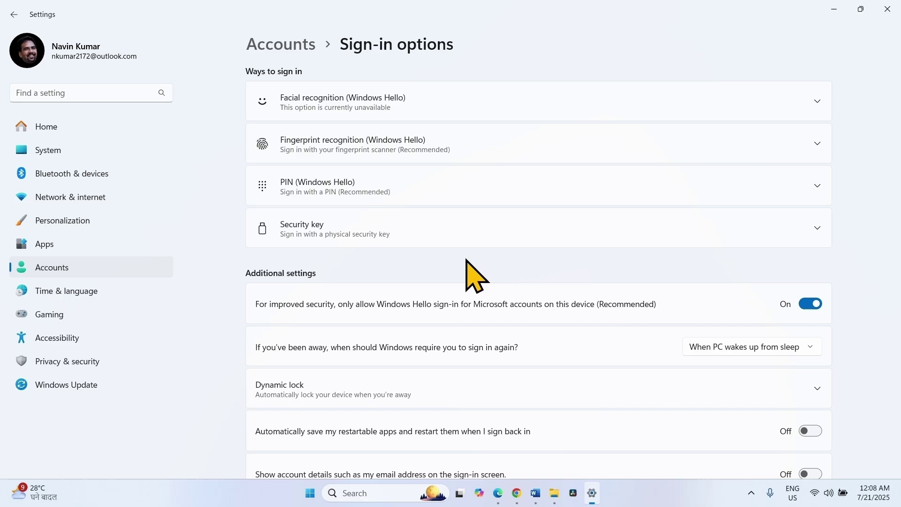
scroll(473, 274, "down", 4)
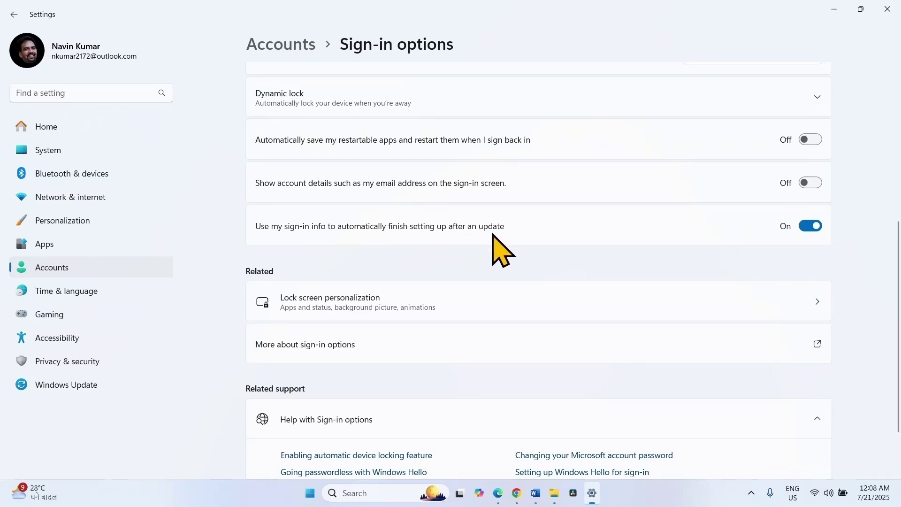
left_click(812, 227)
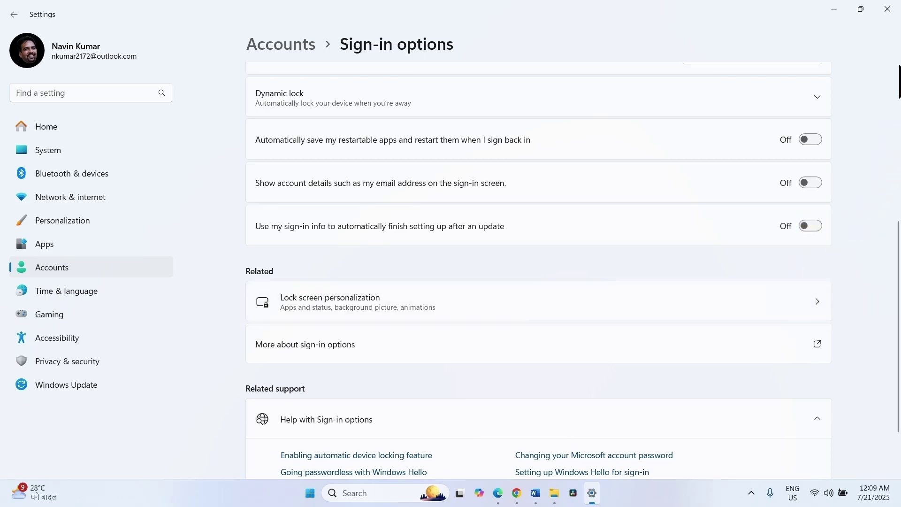
left_click(889, 10)
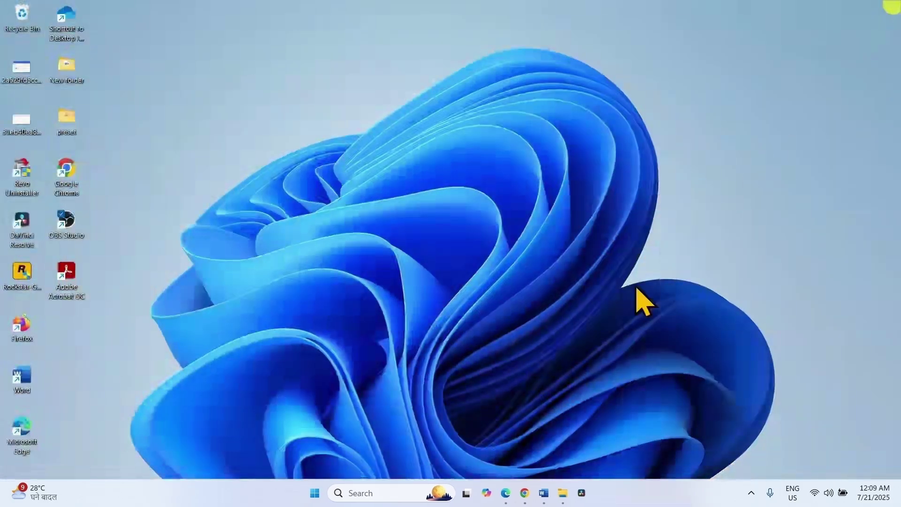
left_click(322, 493)
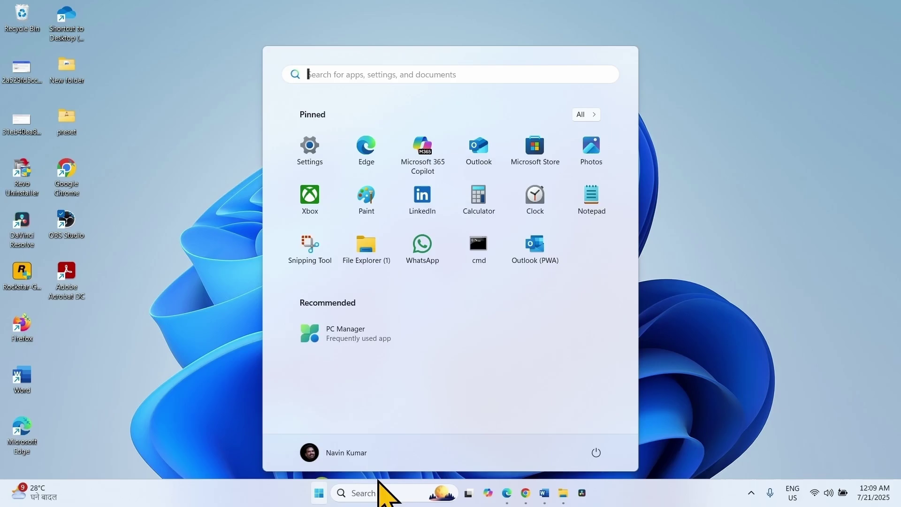
left_click(595, 450)
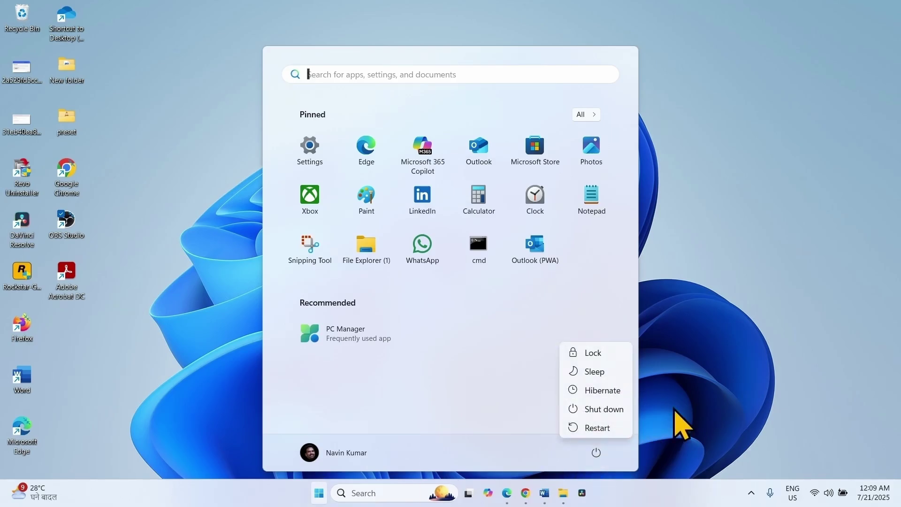
left_click(724, 337)
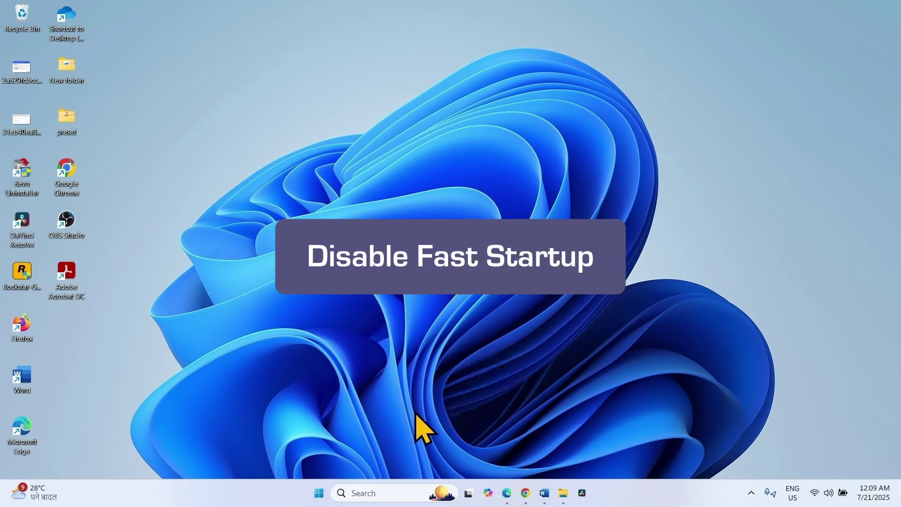
- Launch Control Panel from search, view by Large icons, and go to Power Options
left_click(369, 493)
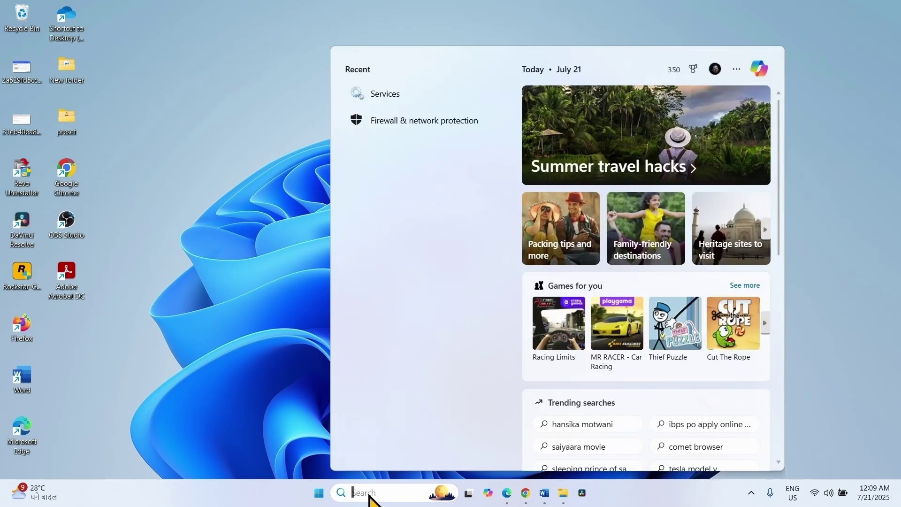
type("control")
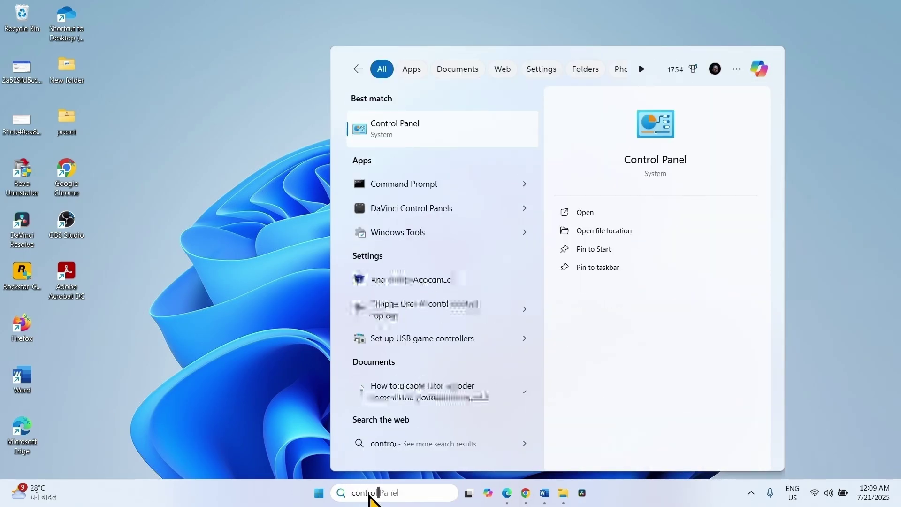
left_click(396, 124)
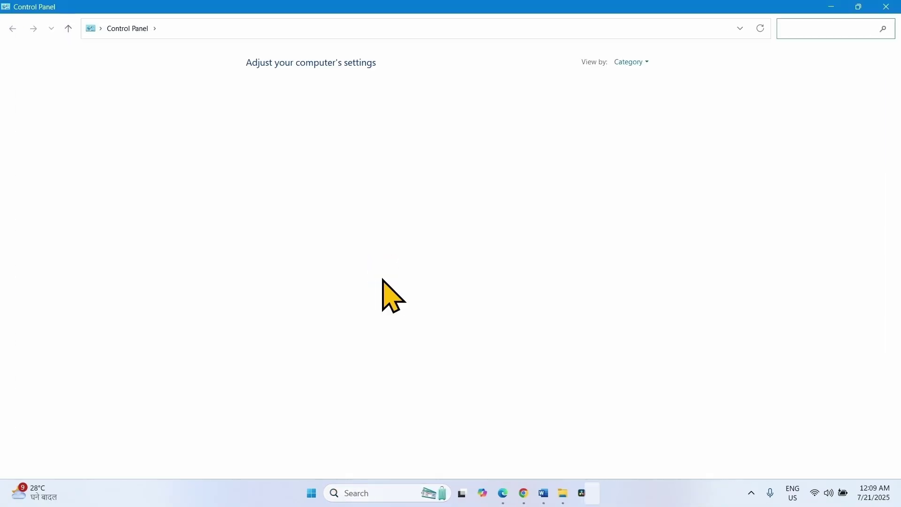
left_click(645, 62)
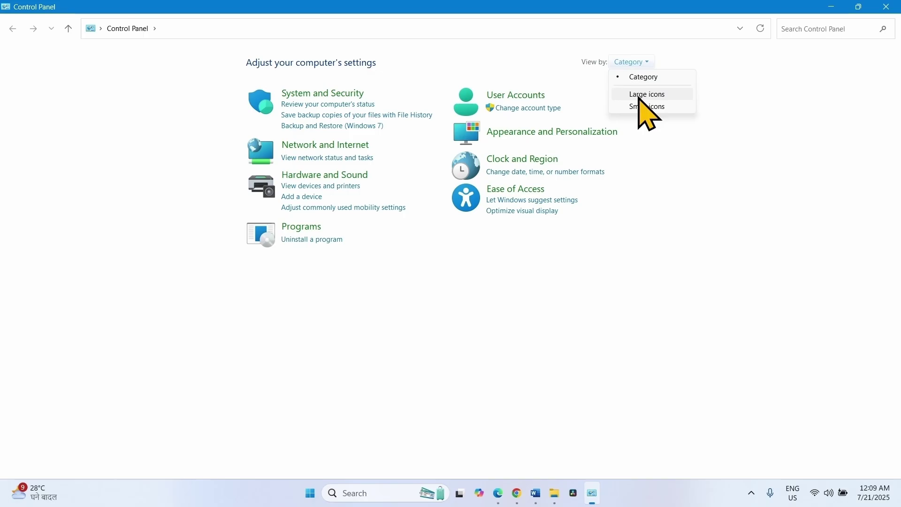
left_click(640, 95)
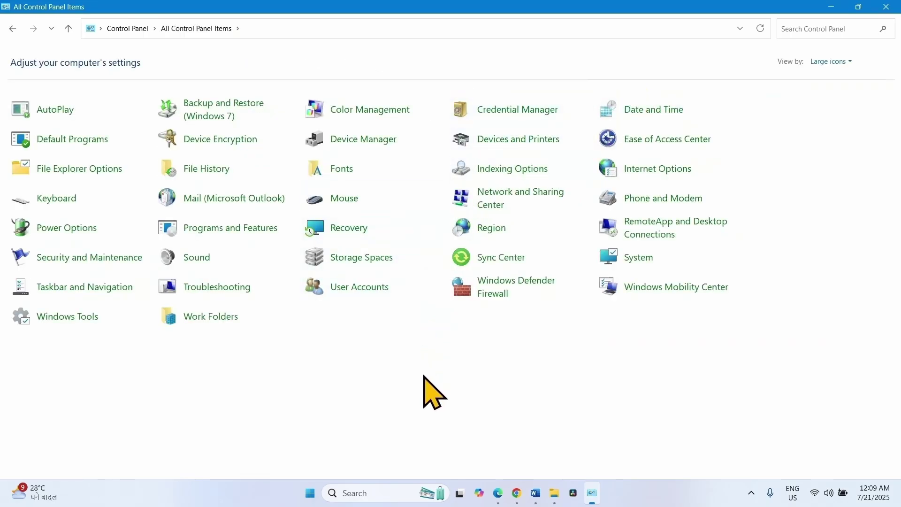
left_click(75, 231)
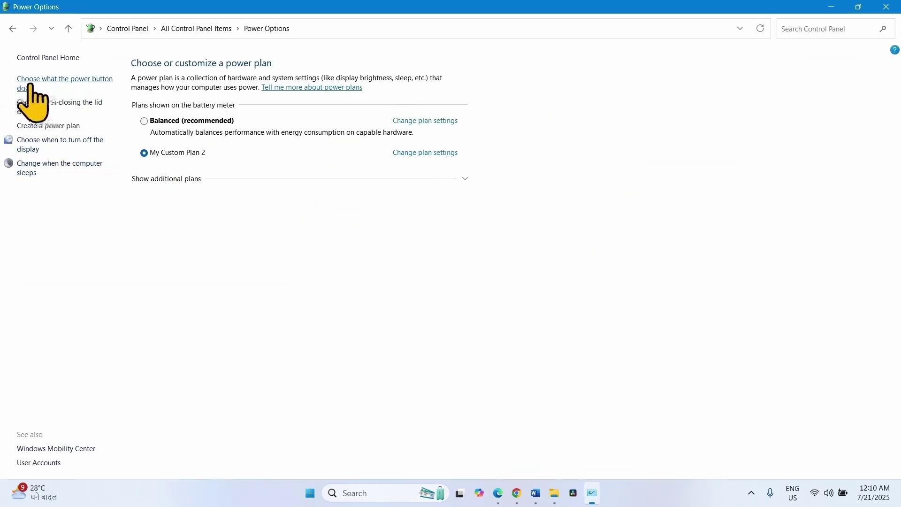
- Unlock the shutdown settings, turn off fast startup, and save the change
left_click(99, 82)
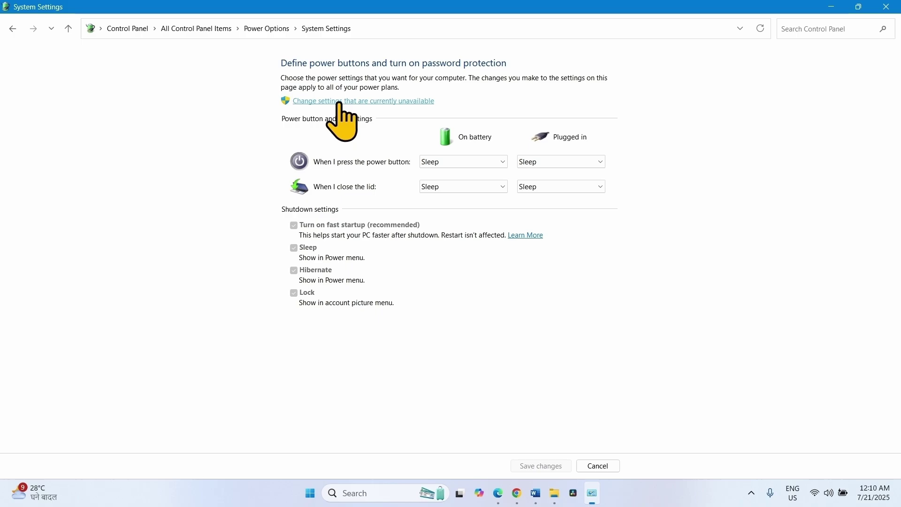
left_click(397, 101)
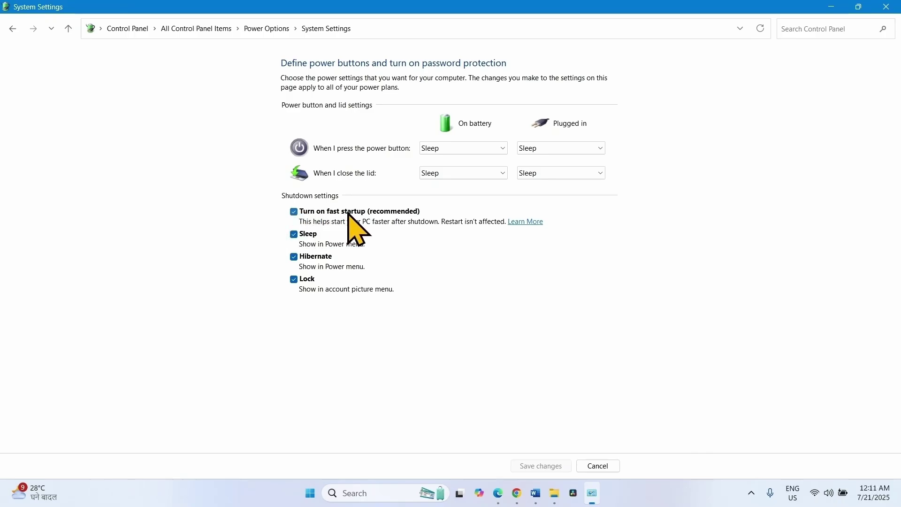
left_click(294, 212)
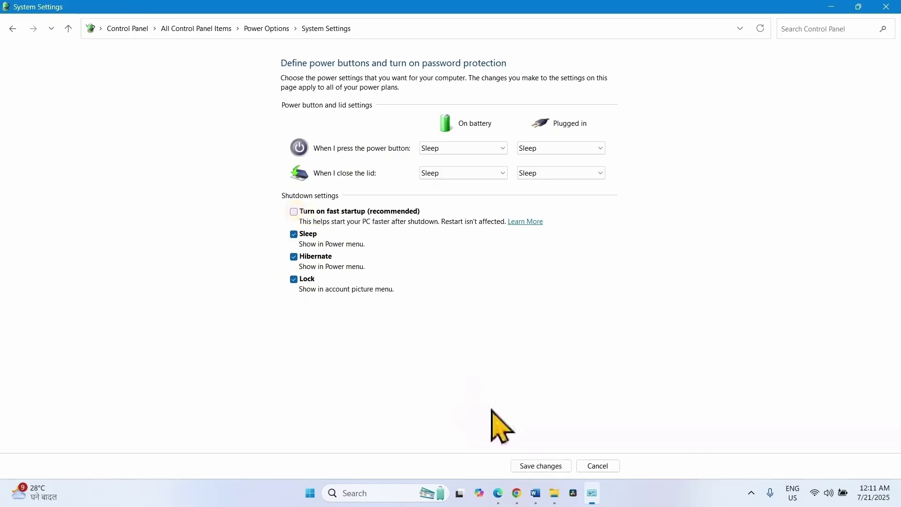
left_click(535, 468)
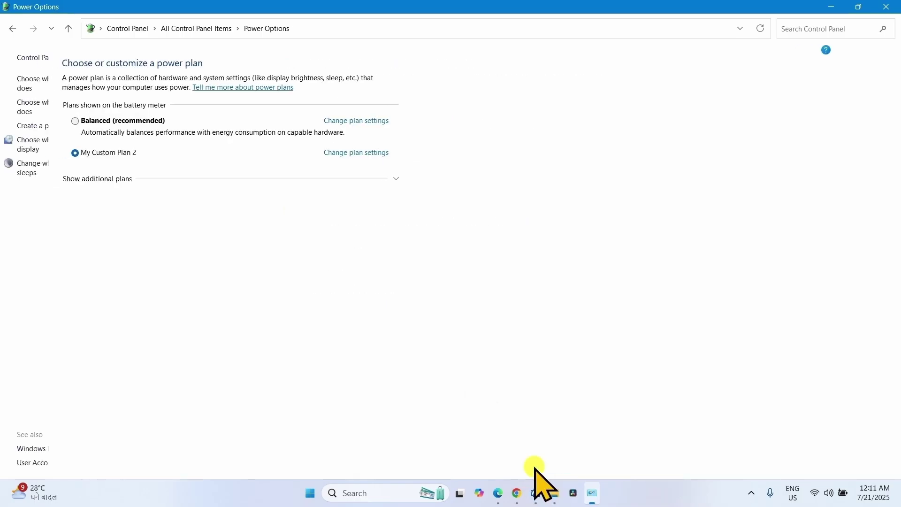
- Close Control Panel, show the Start power menu, then dismiss it without restarting
left_click(888, 7)
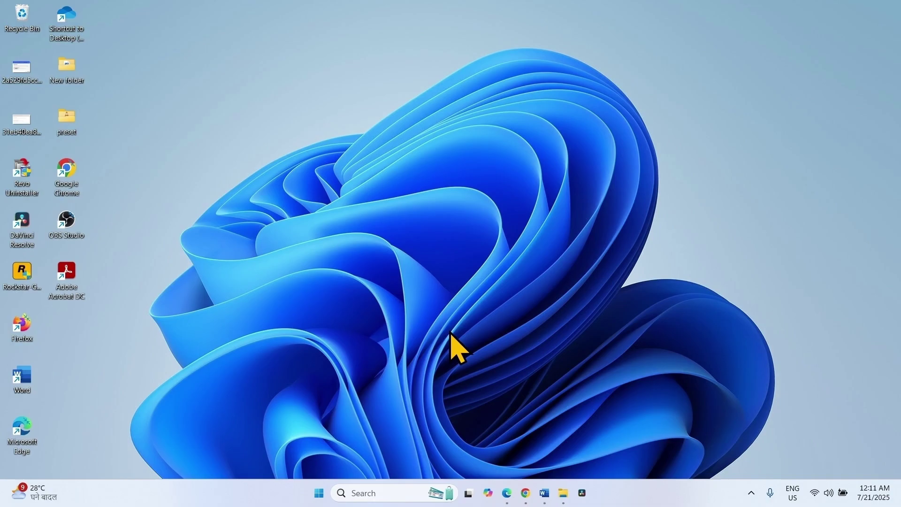
left_click(318, 496)
left_click(597, 452)
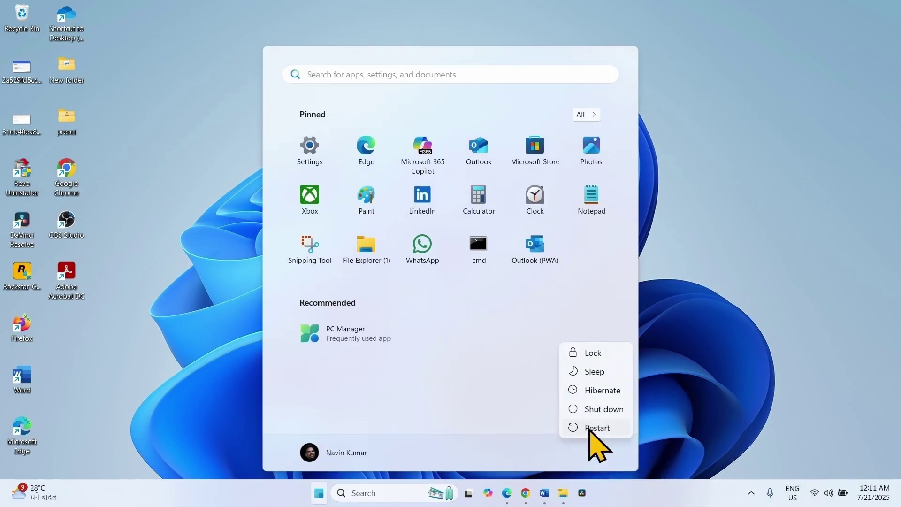
left_click(732, 316)
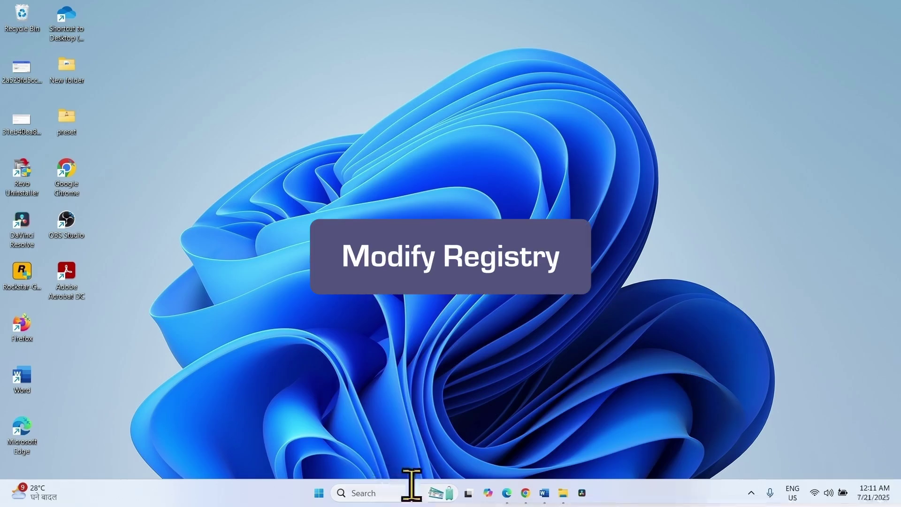
- Launch Registry Editor from search and approve the UAC prompt
left_click(363, 493)
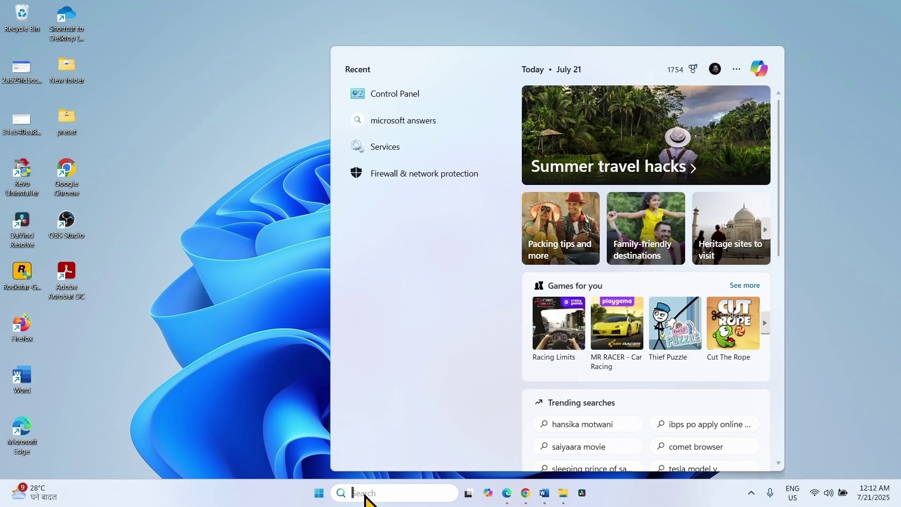
type("registry")
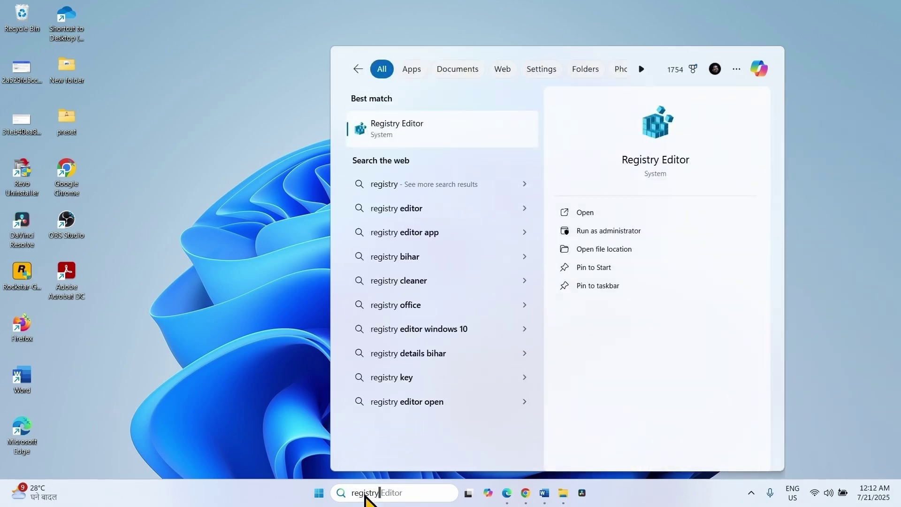
left_click(415, 130)
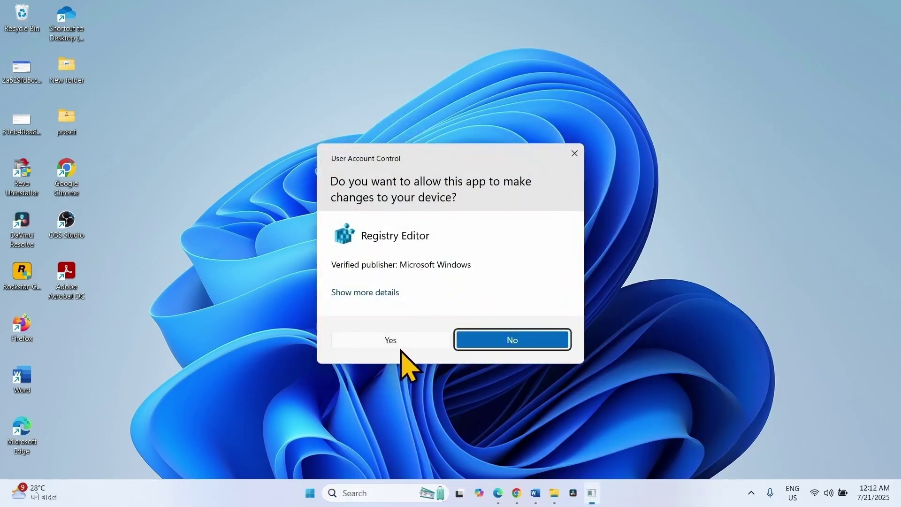
left_click(391, 340)
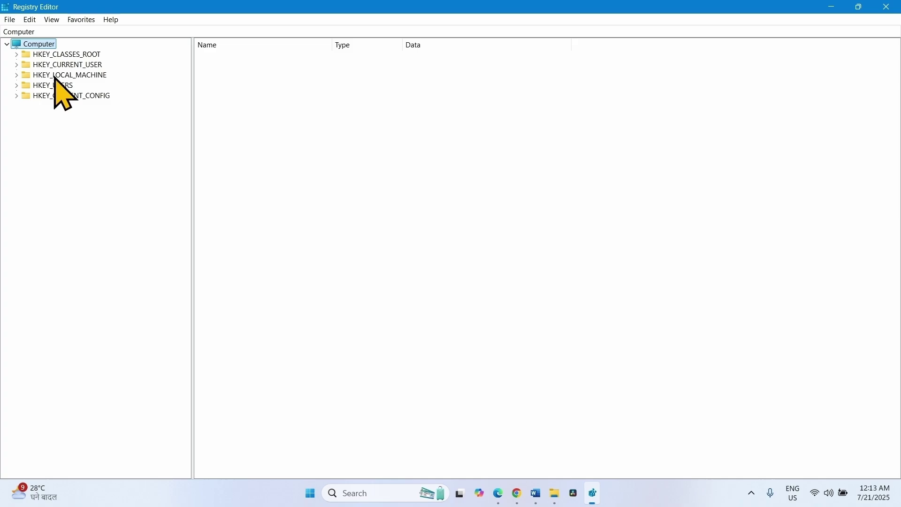
- Navigate to HKEY_LOCAL_MACHINE\SYSTEM\CurrentControlSet\Control and list its values
left_click(16, 75)
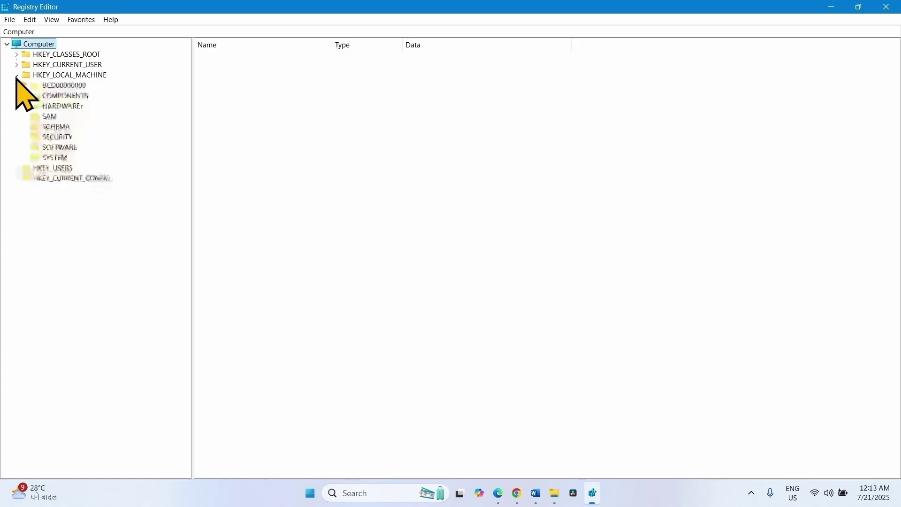
left_click(25, 157)
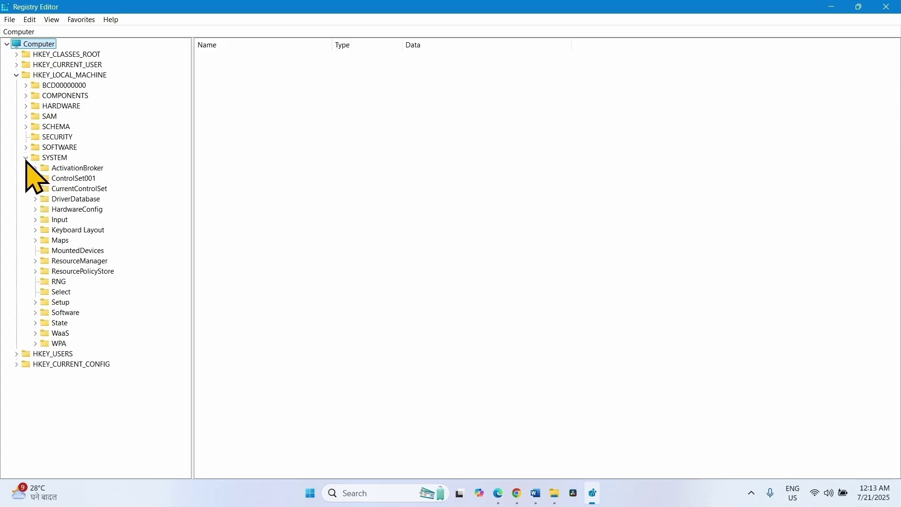
left_click(65, 188)
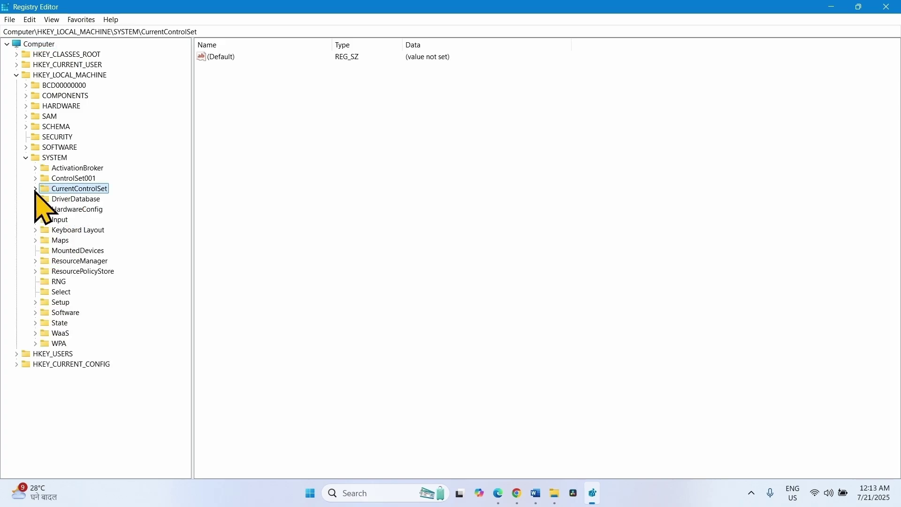
left_click(36, 189)
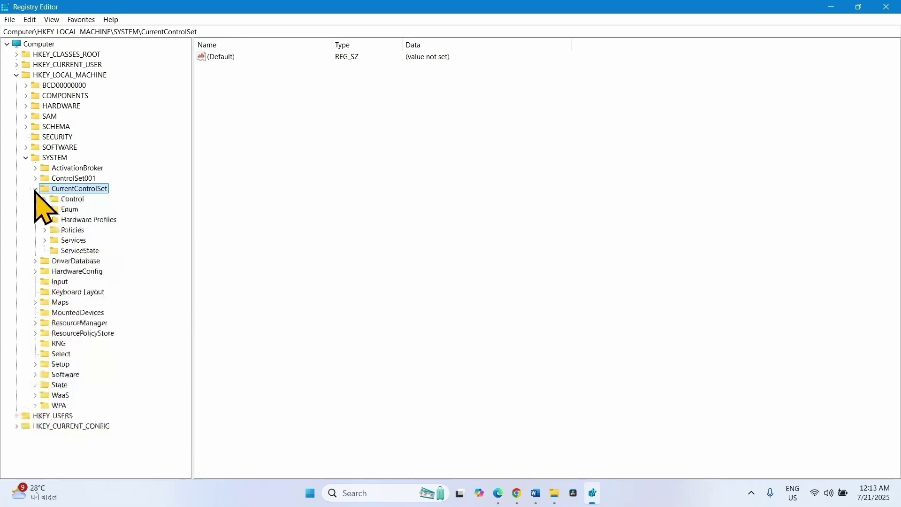
left_click(74, 199)
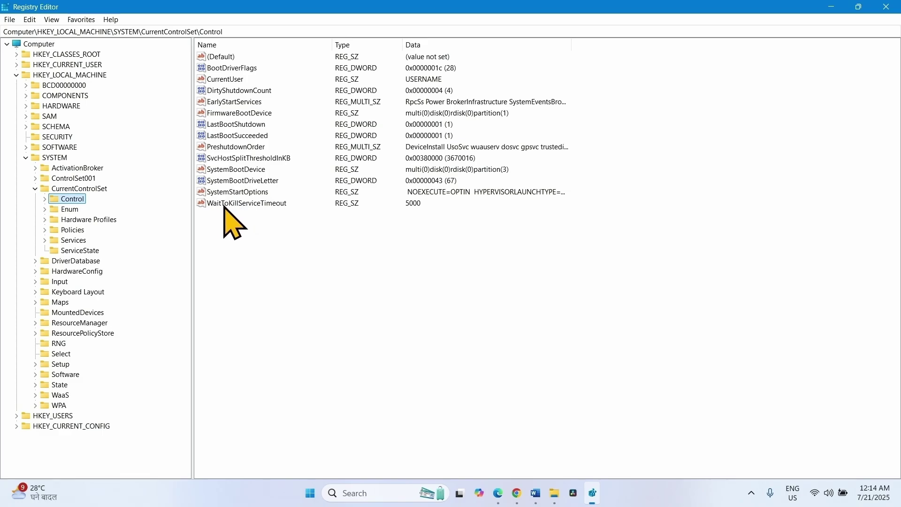
- Change WaitToKillServiceTimeout's value data from 5000 to 500 and confirm
double_click(259, 204)
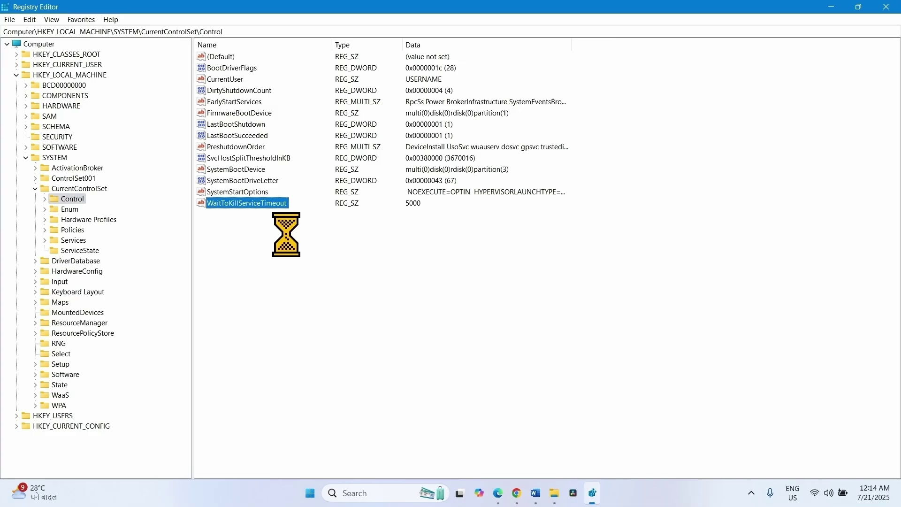
left_click_drag(184, 60, 607, 199)
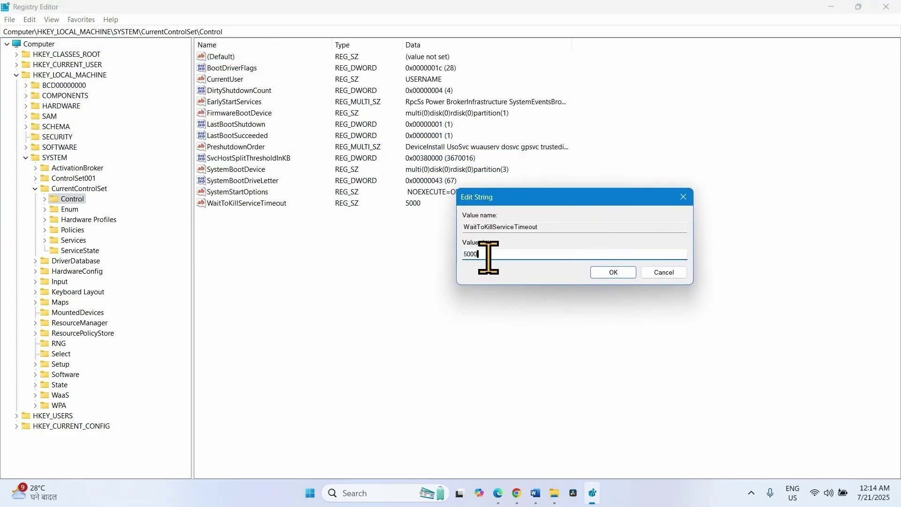
left_click_drag(481, 255, 448, 255)
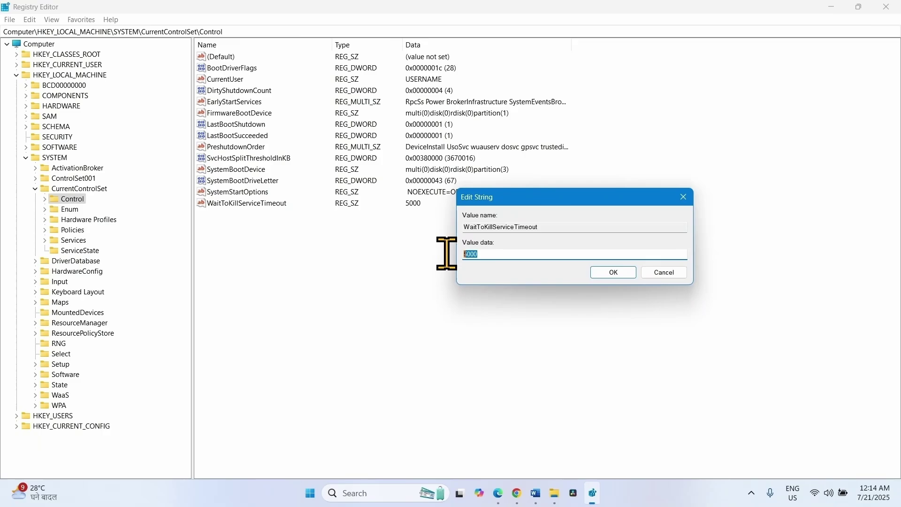
type("5")
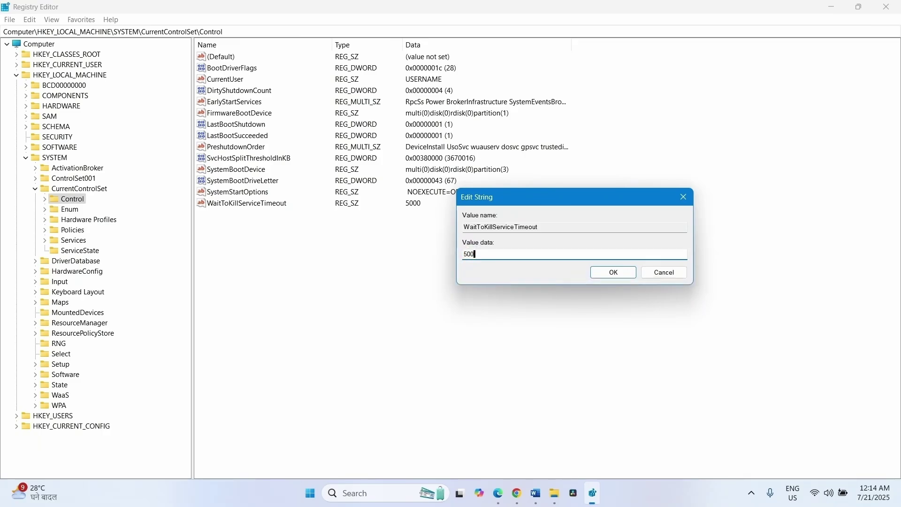
left_click(611, 273)
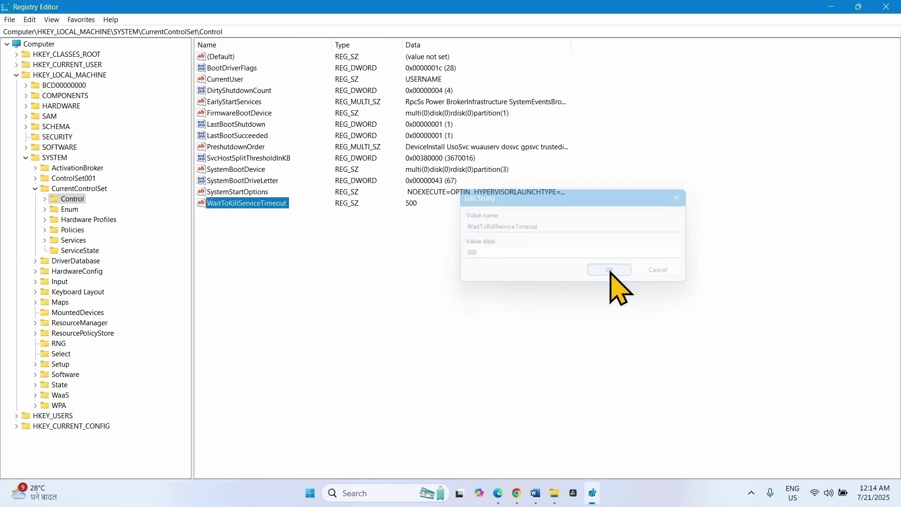
- Close Registry Editor and choose Restart from the Start power menu
left_click(888, 18)
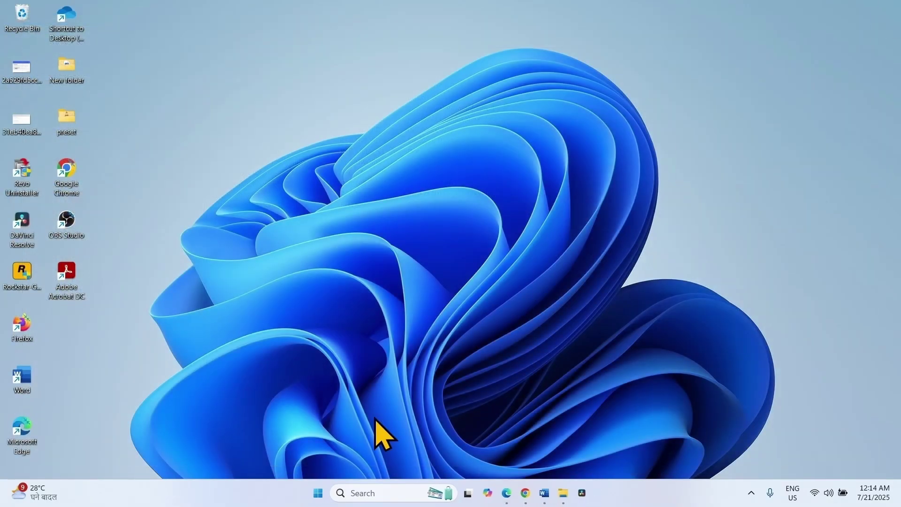
left_click(321, 495)
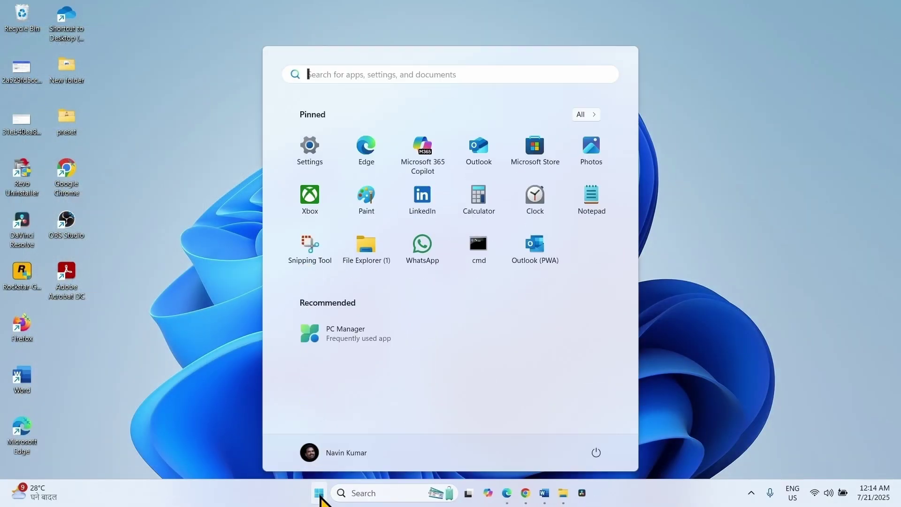
left_click(595, 452)
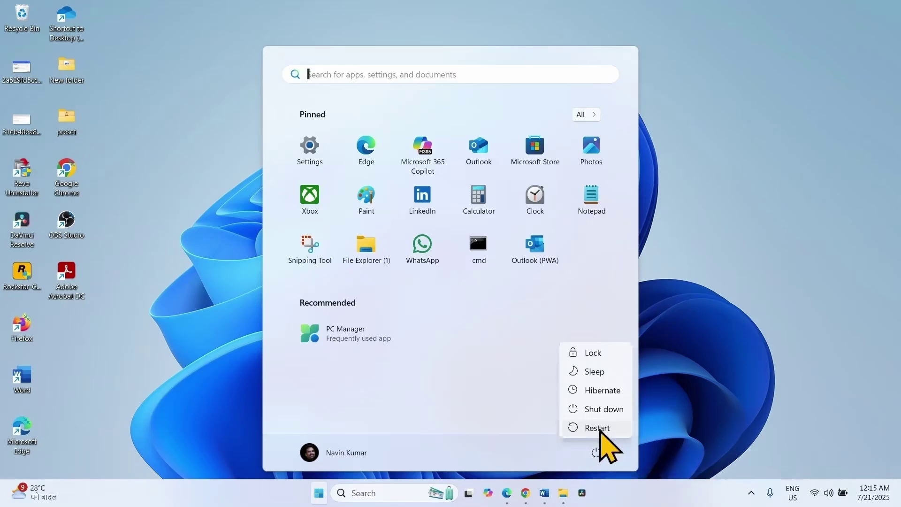
left_click(743, 310)
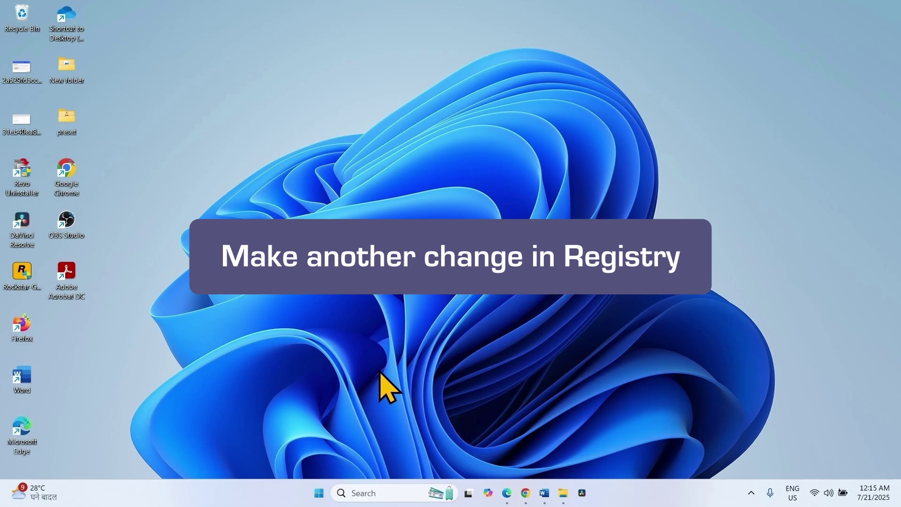
- Reopen Registry Editor from search with administrator approval
left_click(366, 492)
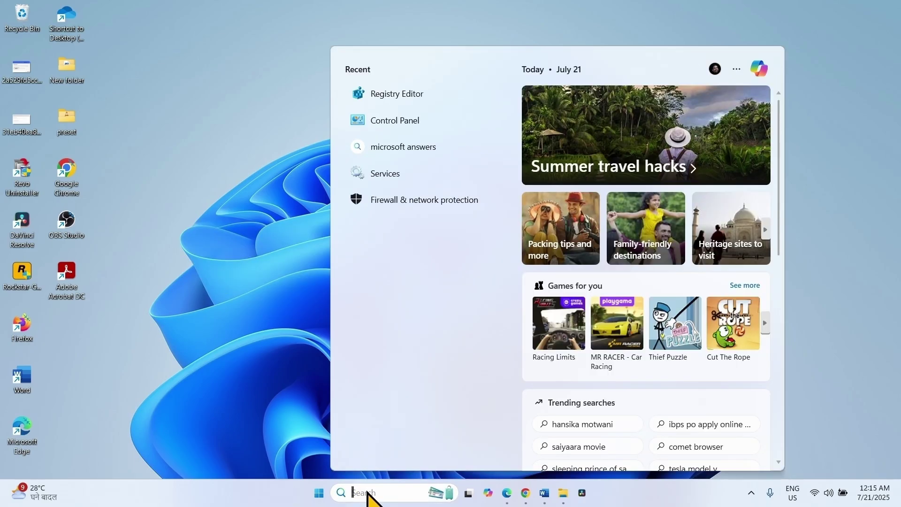
type("regi")
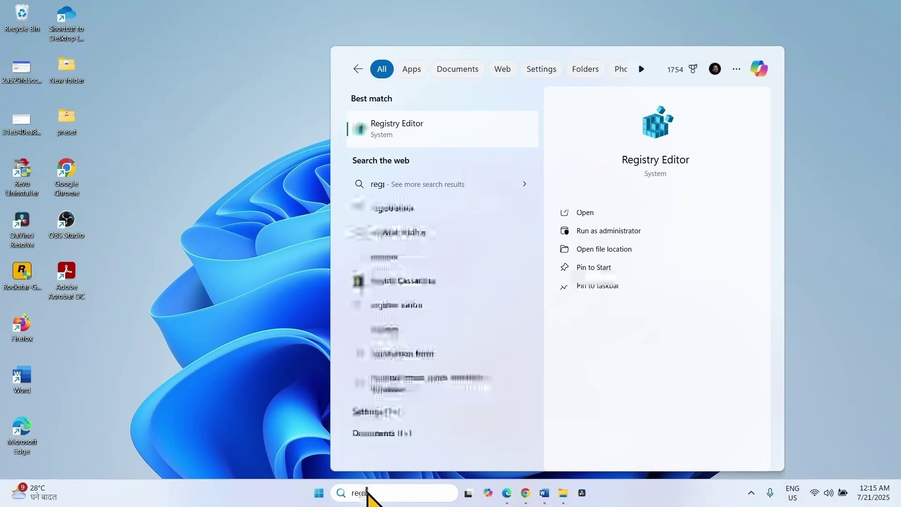
type("stry")
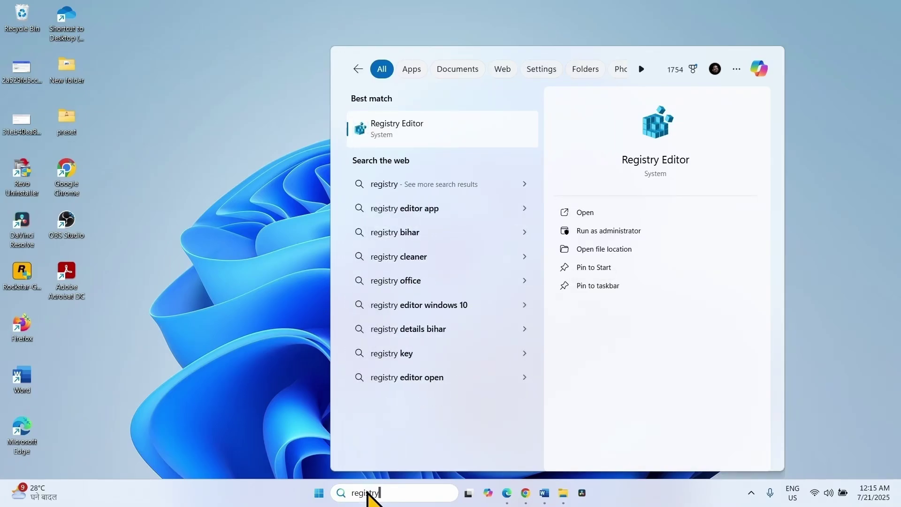
left_click(393, 133)
left_click(389, 341)
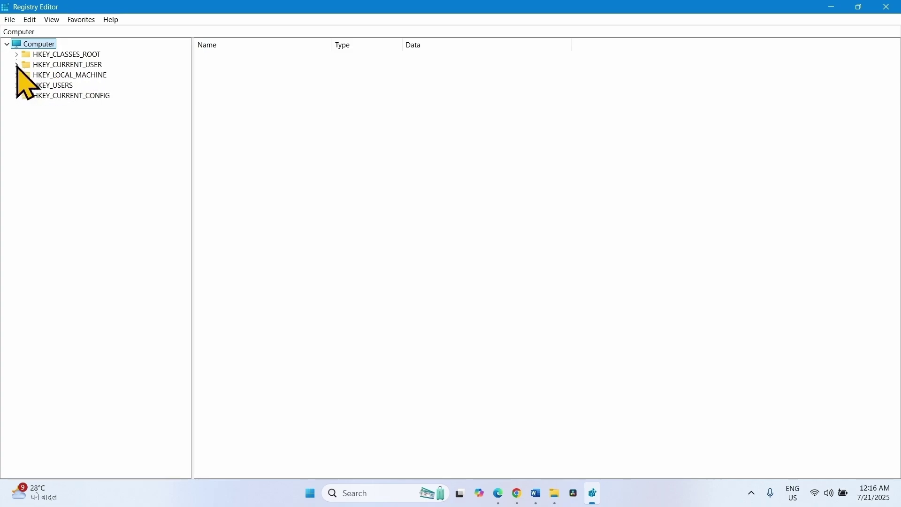
- Navigate to HKEY_CURRENT_USER\Control Panel\Desktop and list its values
left_click(16, 64)
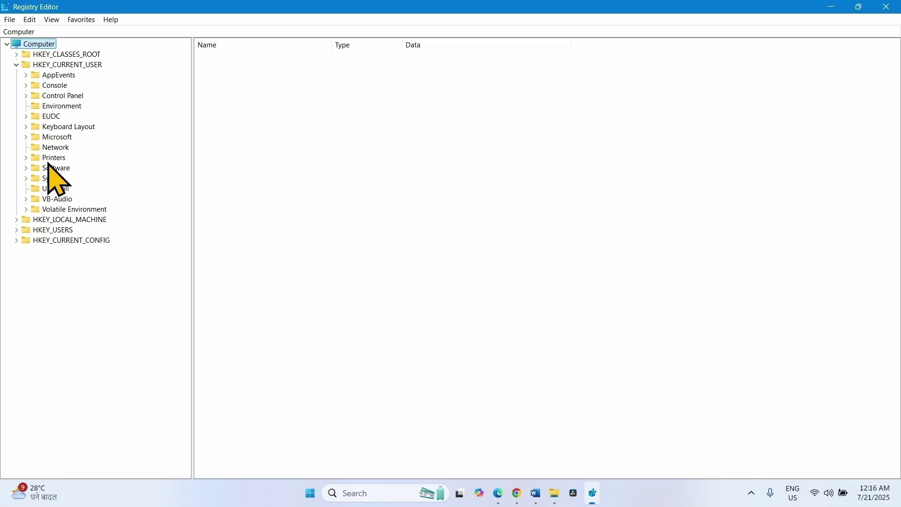
left_click(26, 96)
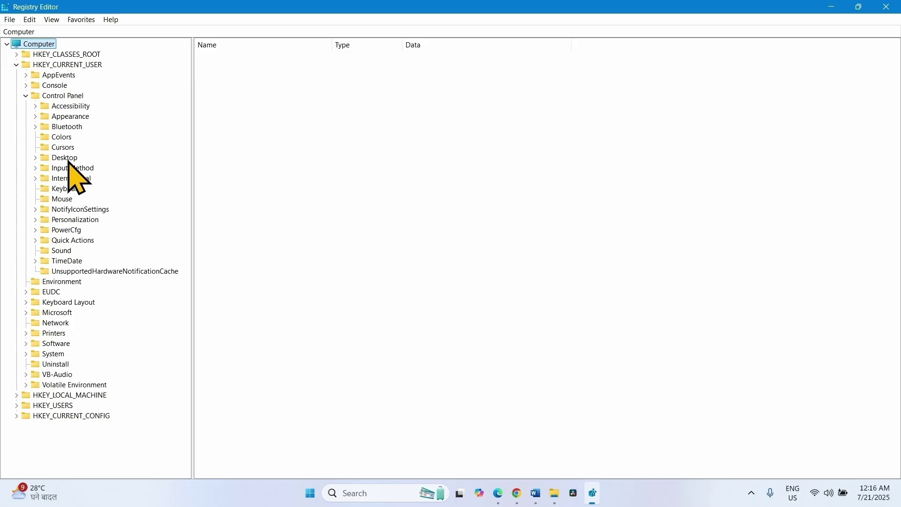
left_click(64, 158)
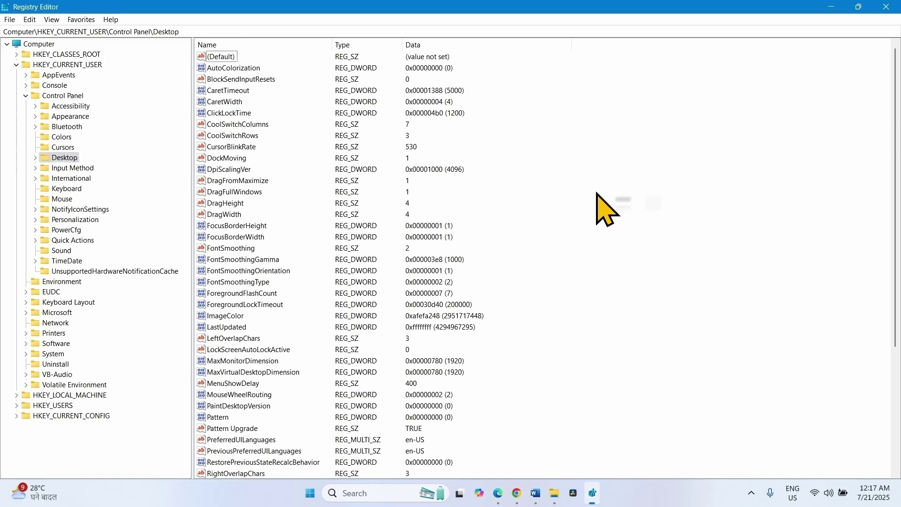
mouse_move(626, 199)
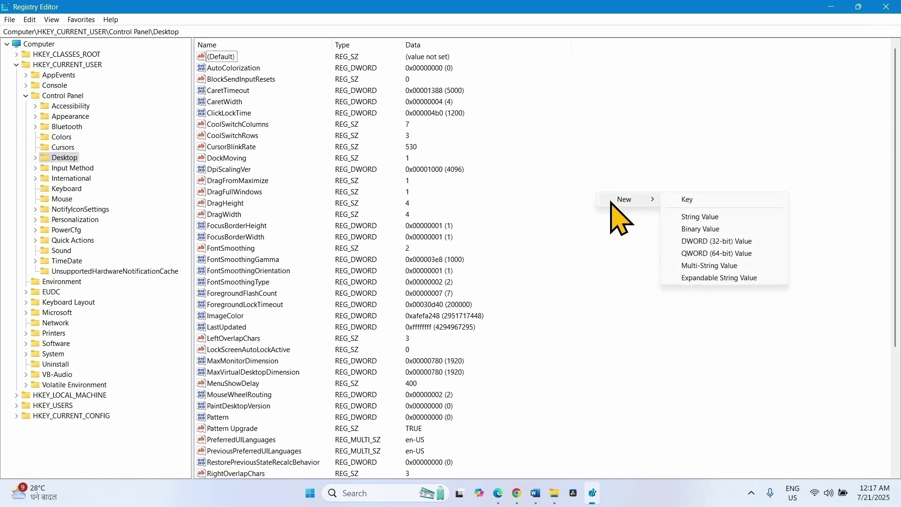
- Create a new string value named AutoEndTasks in the Desktop key
left_click(699, 218)
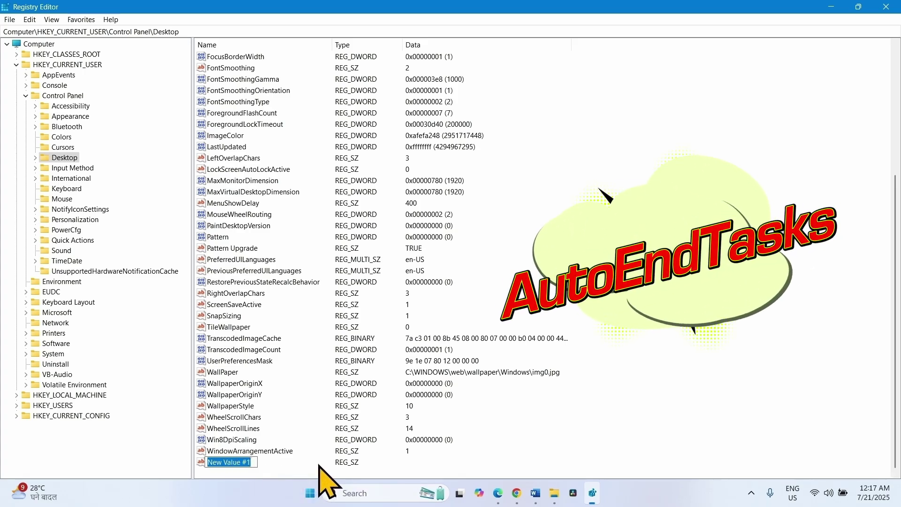
type("Auto")
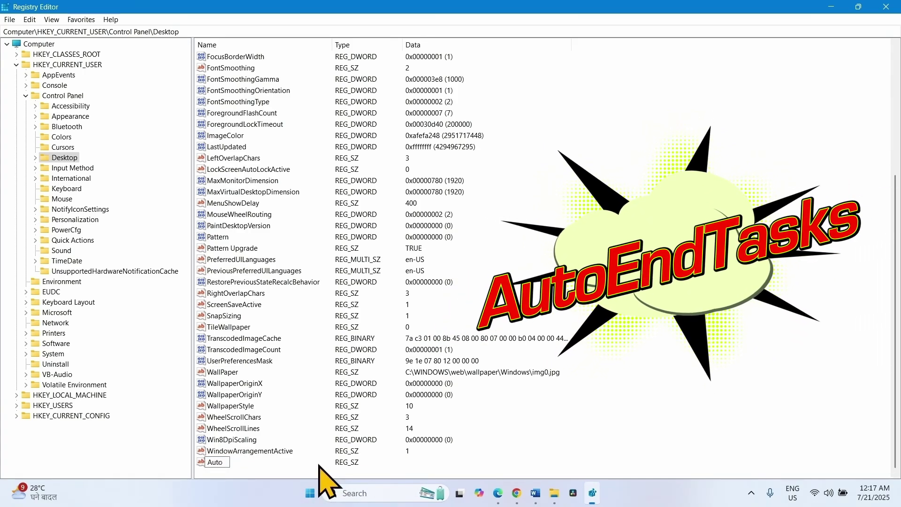
type("EndTas")
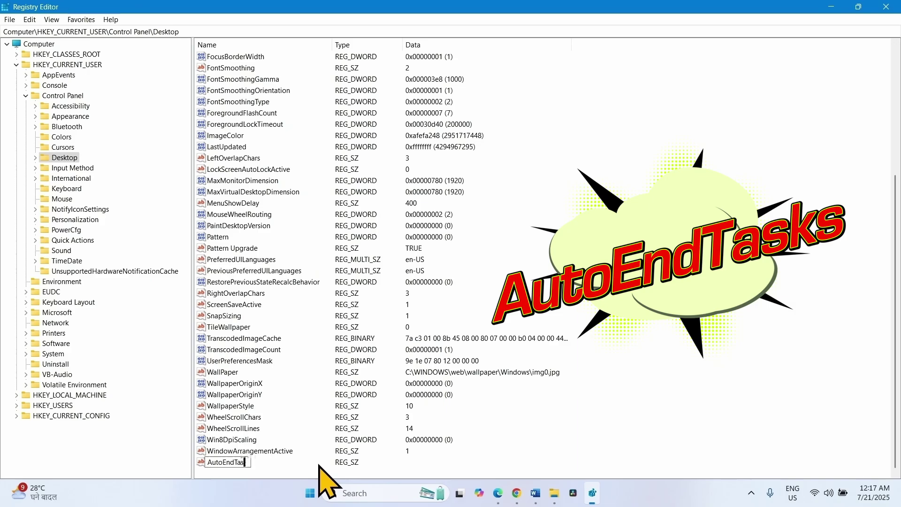
type("ks")
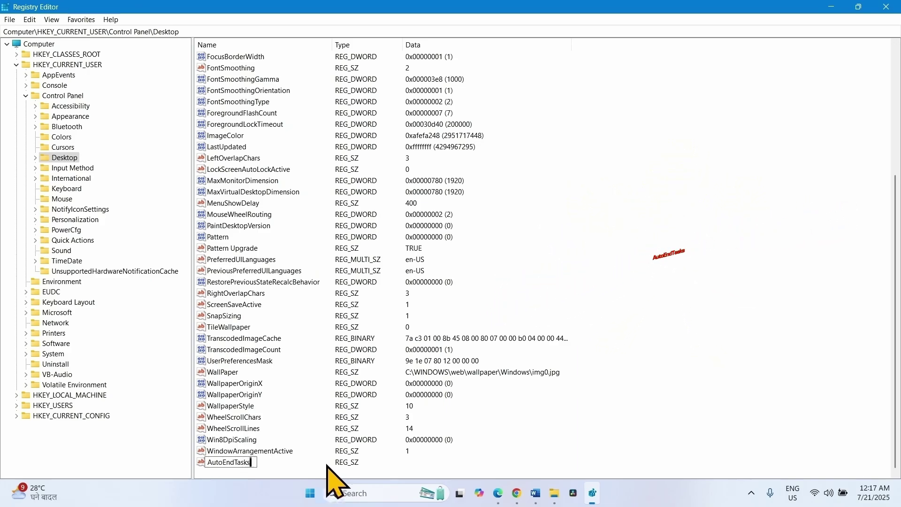
key("Return")
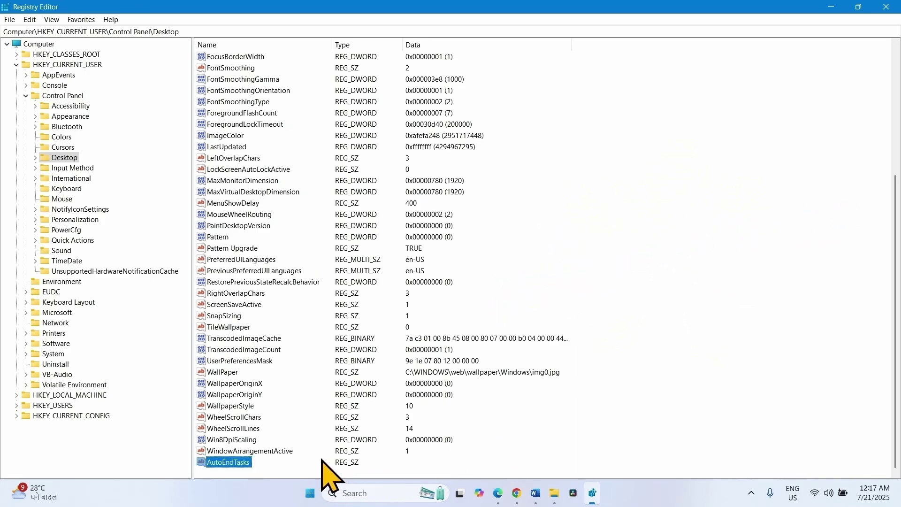
- Set the AutoEndTasks value data to 1
right_click(233, 463)
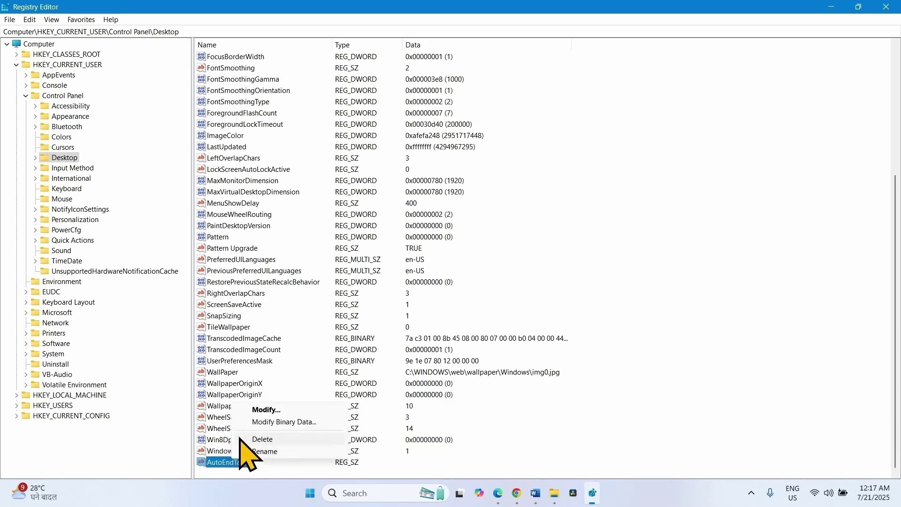
left_click(261, 415)
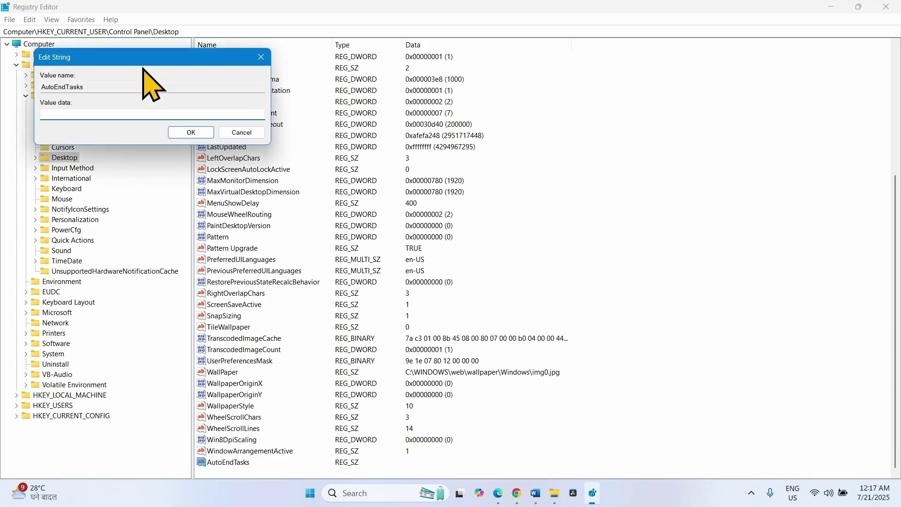
left_click_drag(141, 60, 515, 198)
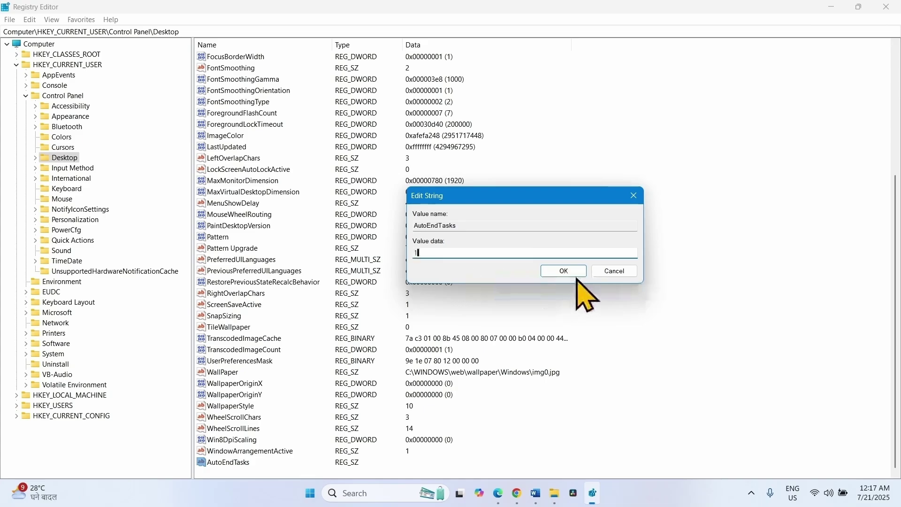
left_click(567, 272)
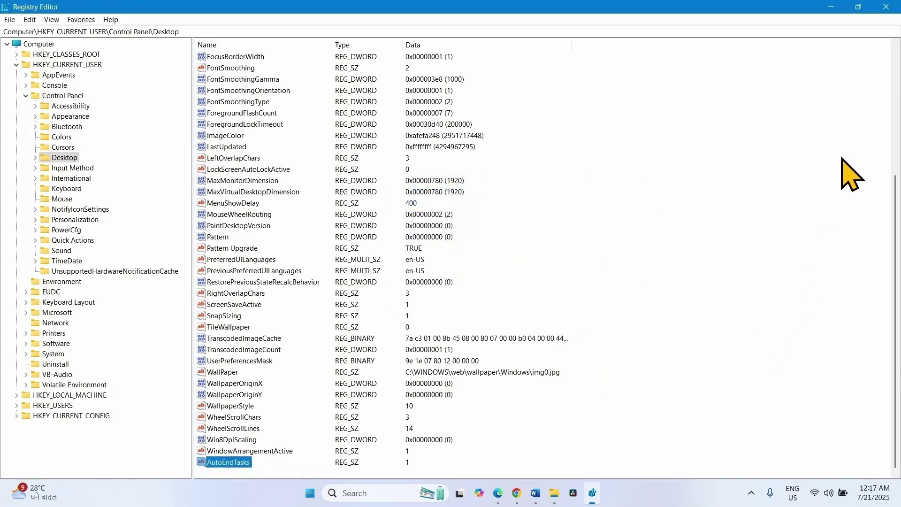
- Close Registry Editor and restart the computer from the Start menu power options
left_click(886, 7)
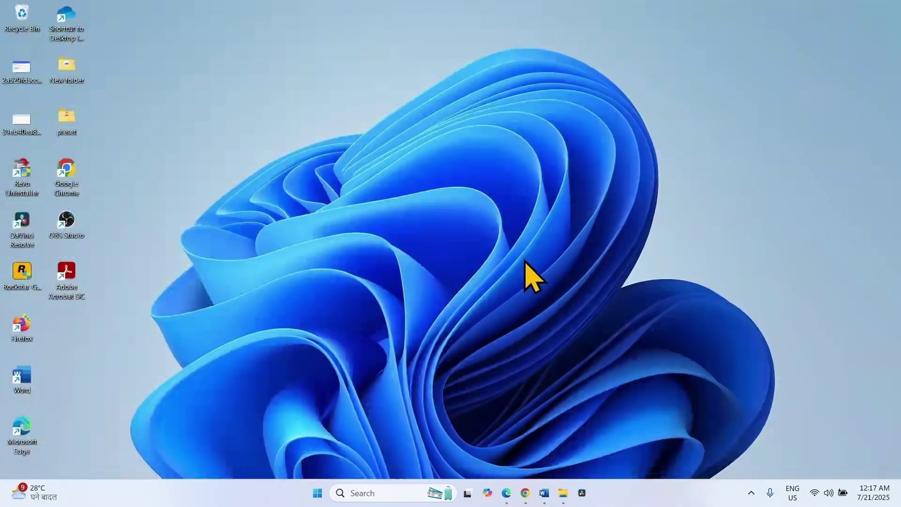
left_click(319, 498)
left_click(597, 453)
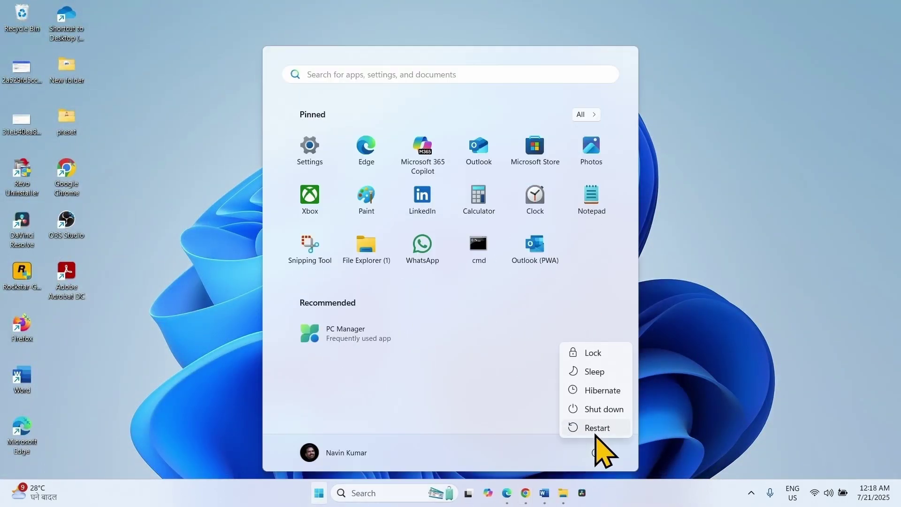
left_click(786, 330)
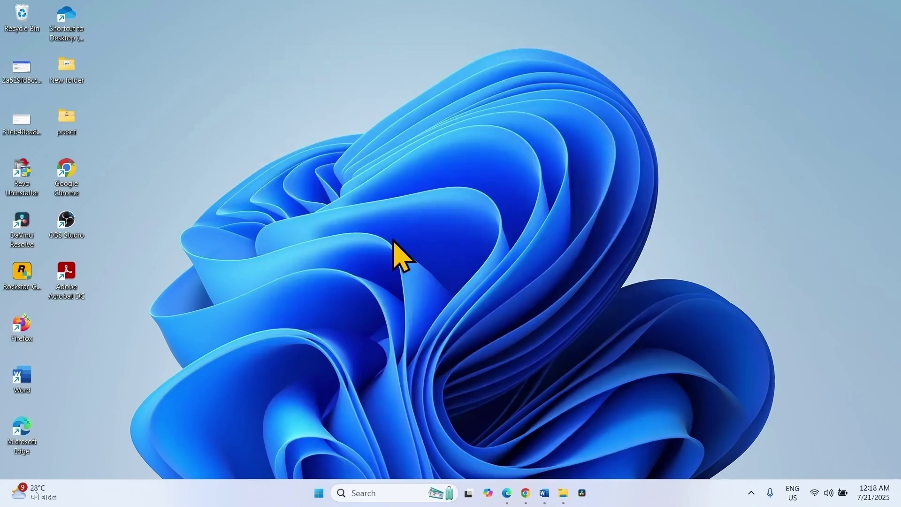